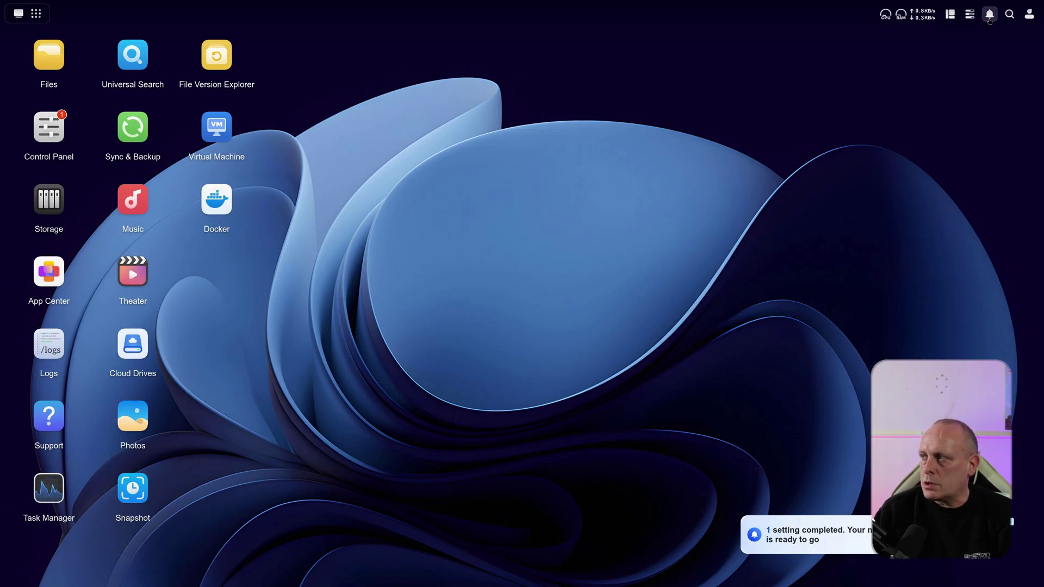
Step: Shut down the NAS from the user account menu and confirm the shutdown
click(1029, 15)
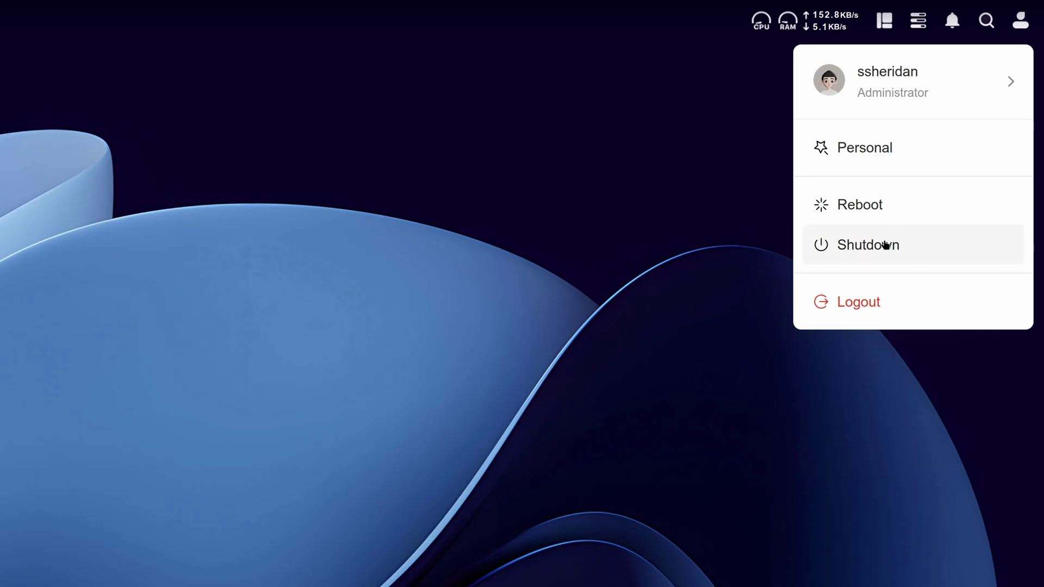
click(885, 245)
click(611, 326)
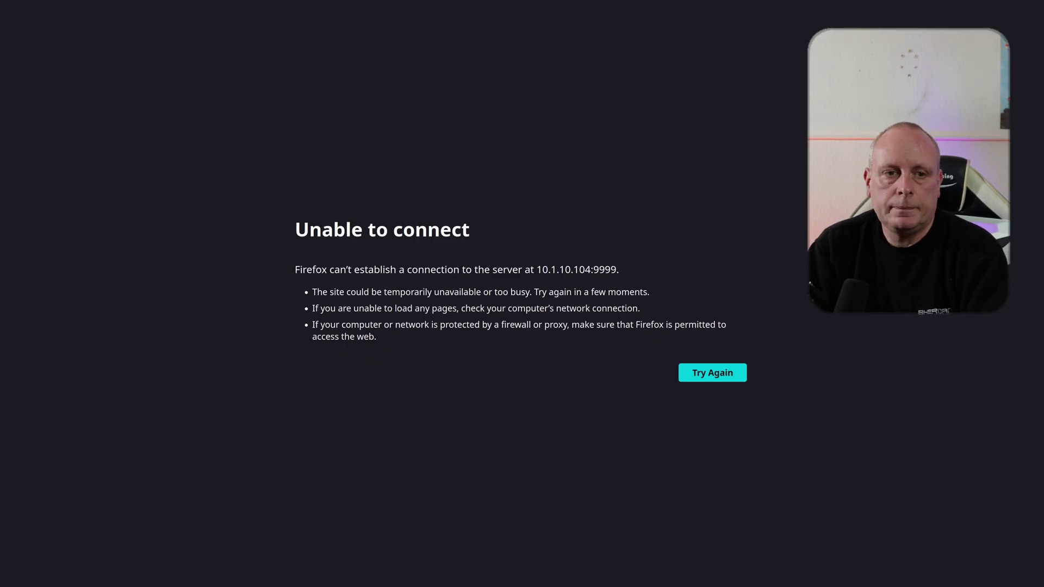
Step: Retry loading the NAS page at port 9999 once the NAS is back online
click(701, 374)
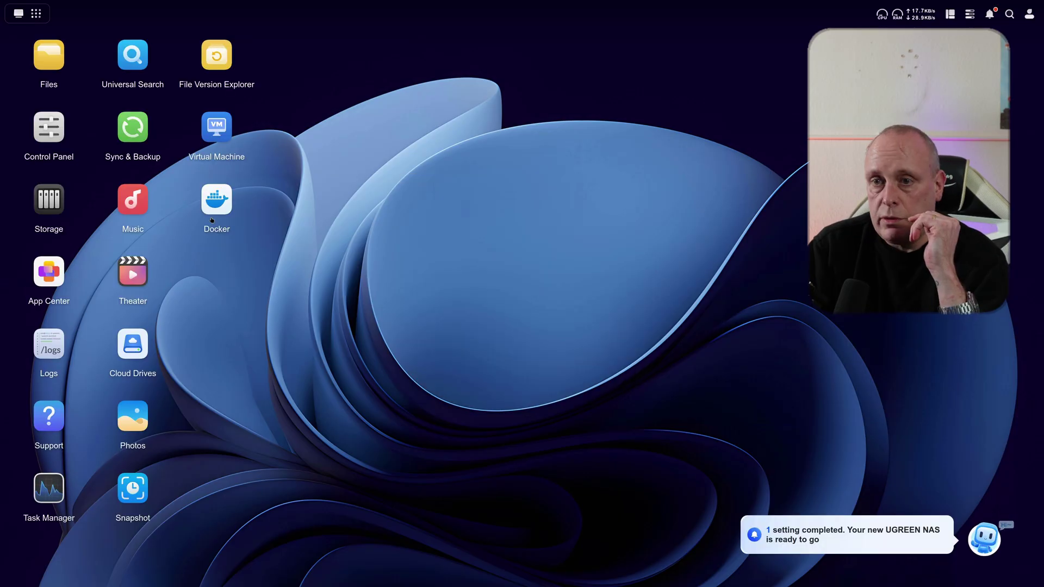
Step: Open the Storage app and show Storage Pool 1 with Volume 1
click(47, 200)
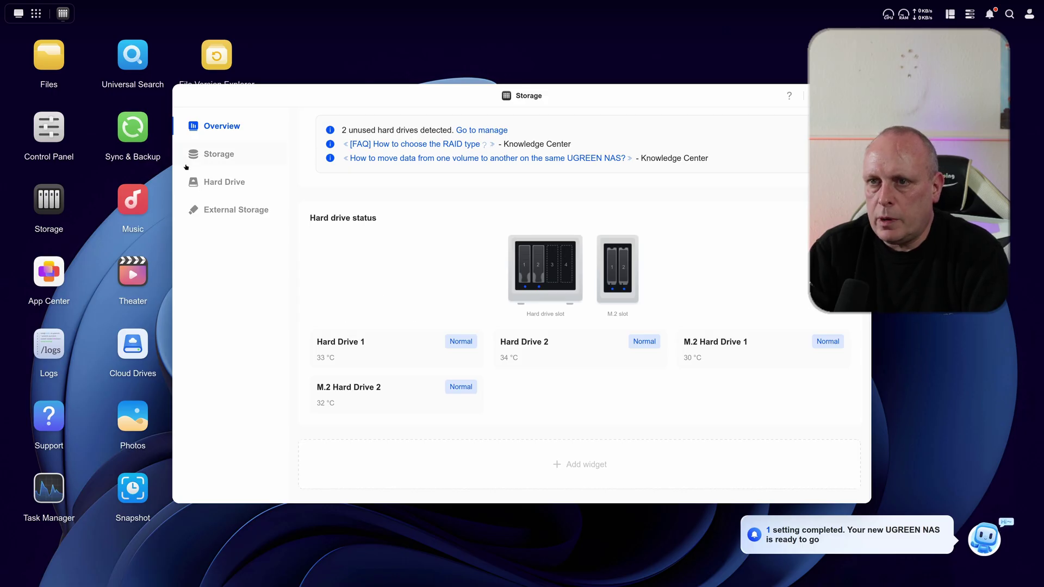
click(221, 157)
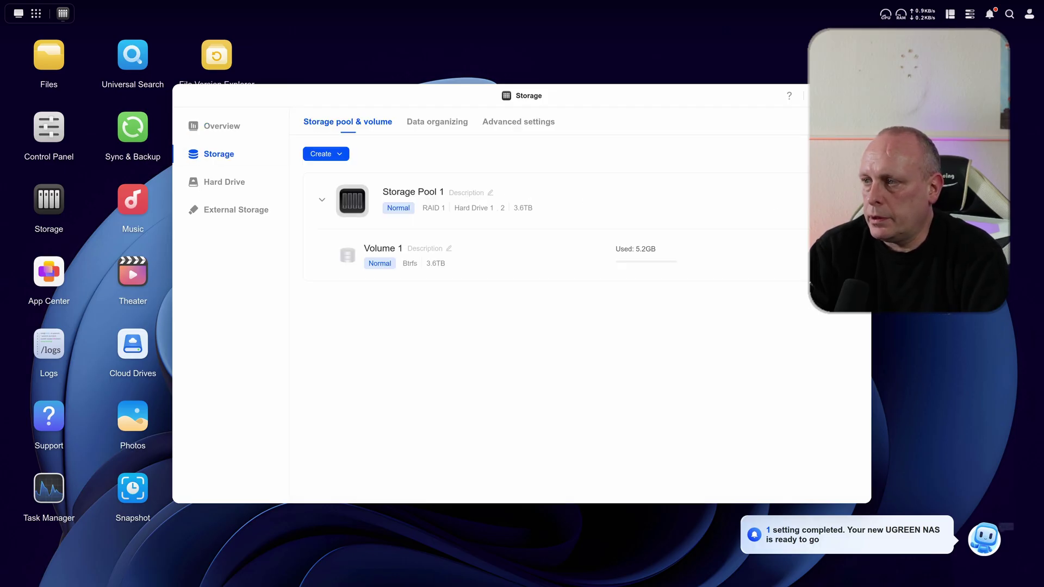
Step: Start creating a new SSD cache from Storage Pool 1's SSD cache management
click(834, 200)
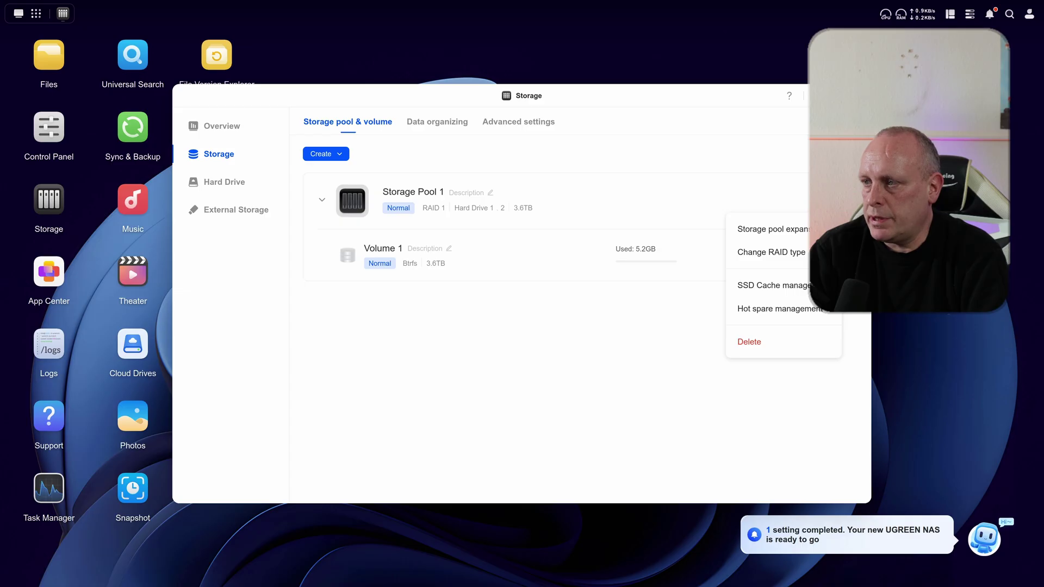
click(802, 286)
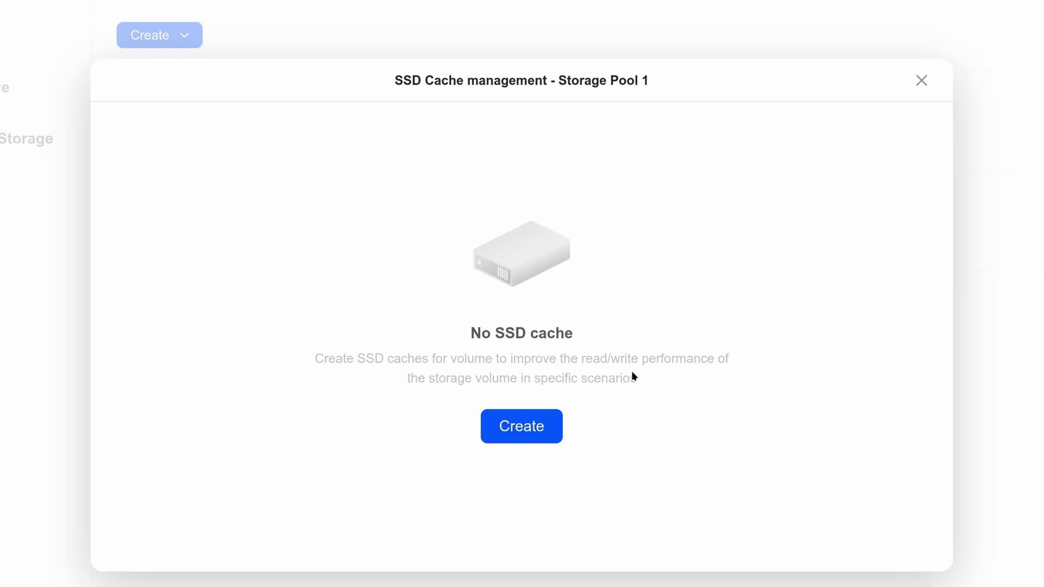
click(556, 413)
click(540, 429)
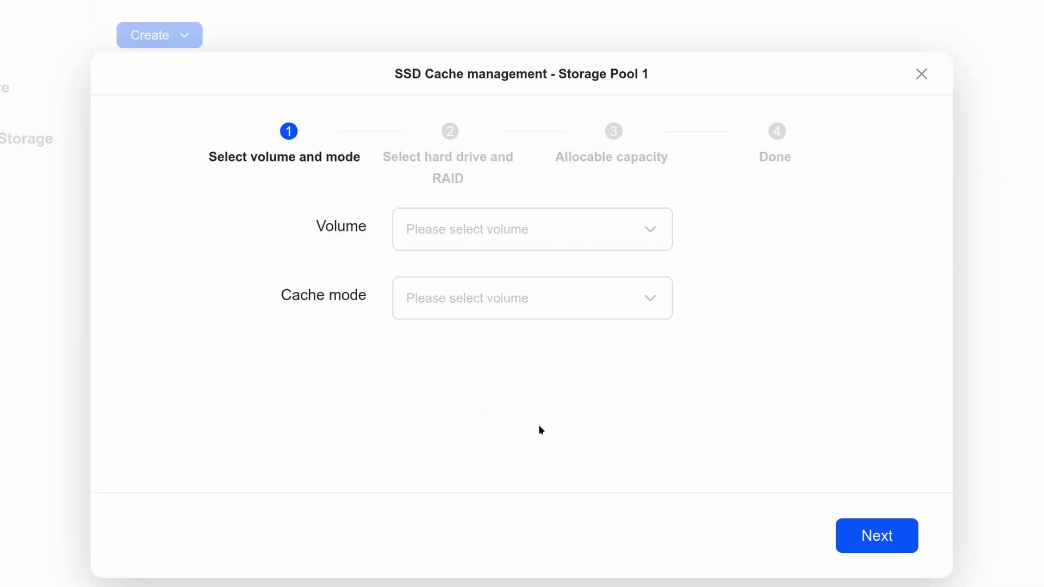
click(557, 240)
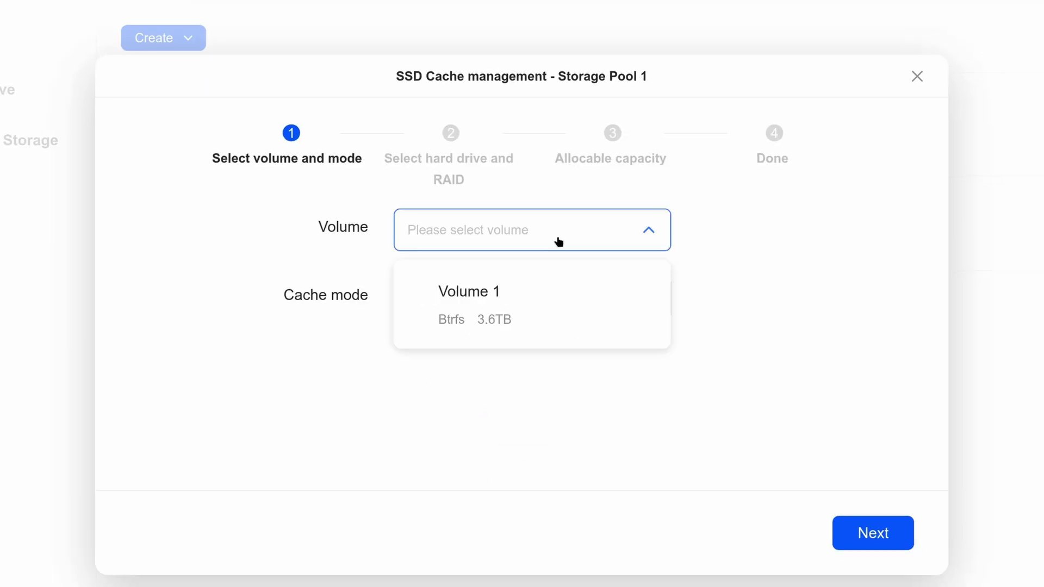
Step: Choose Volume 1 with read/write cache mode and accept the data-loss risk warning
click(529, 312)
click(551, 306)
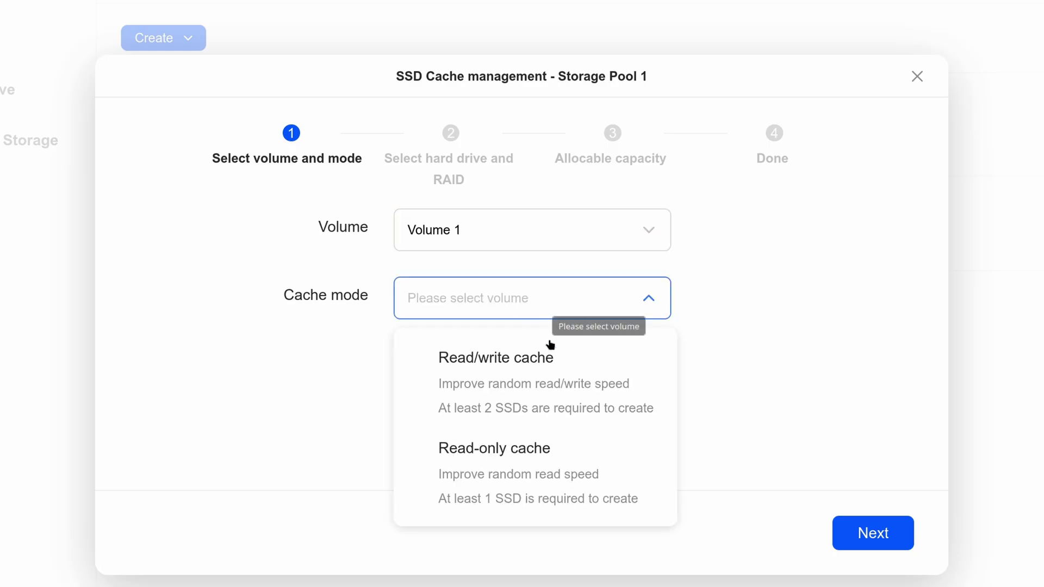
click(550, 377)
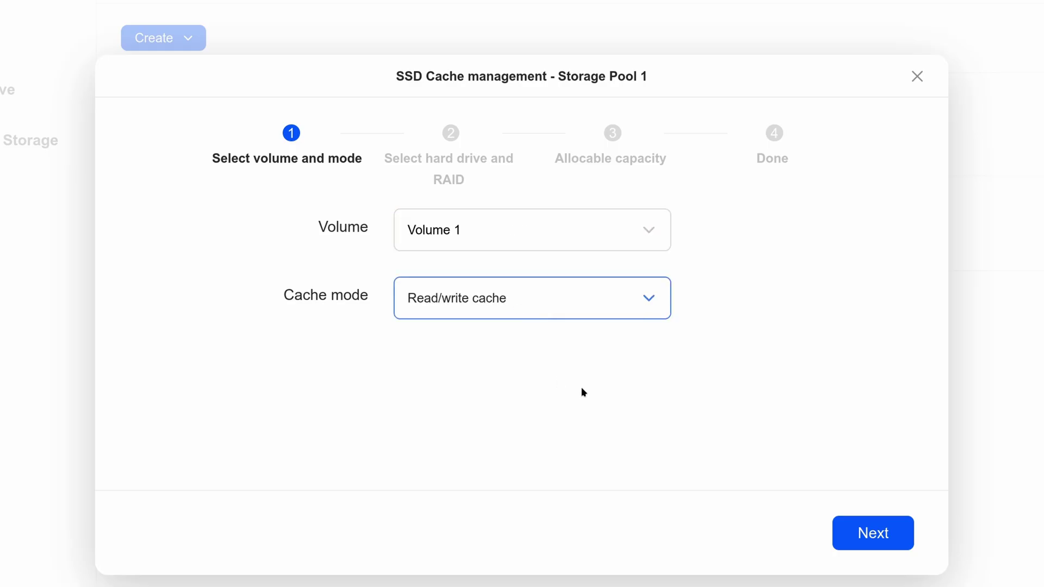
click(882, 533)
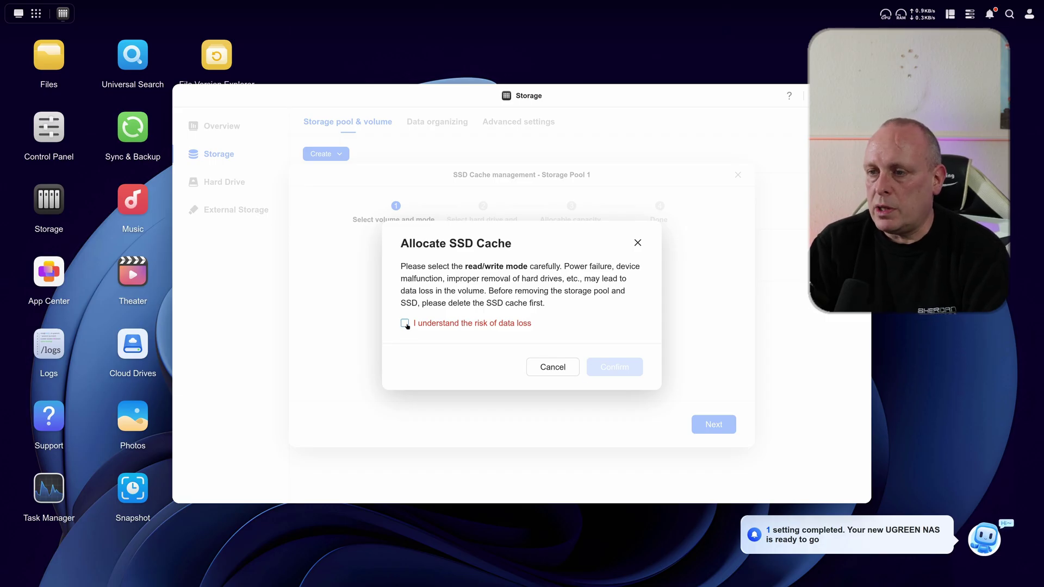
click(407, 325)
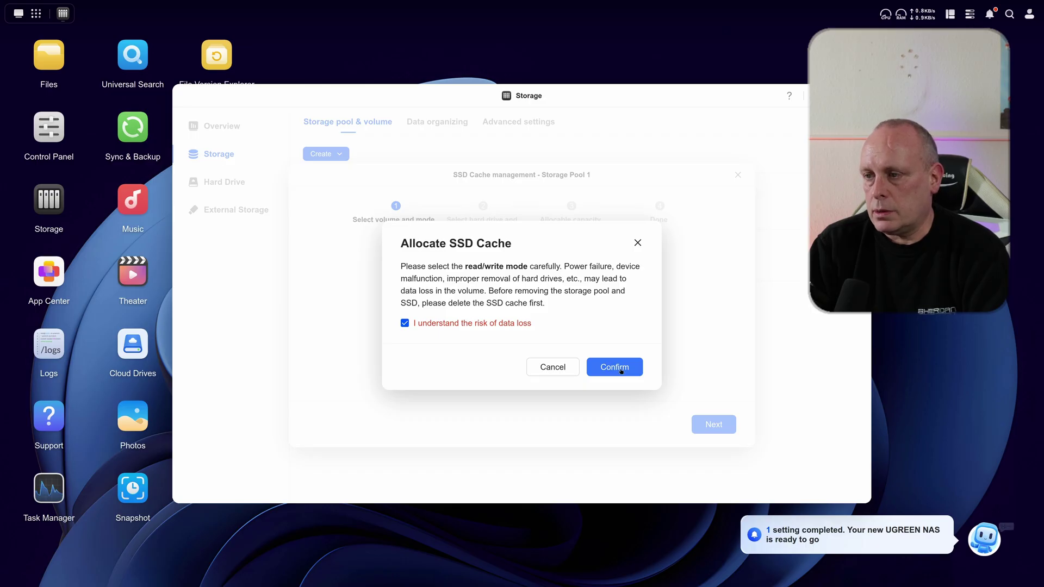
click(620, 371)
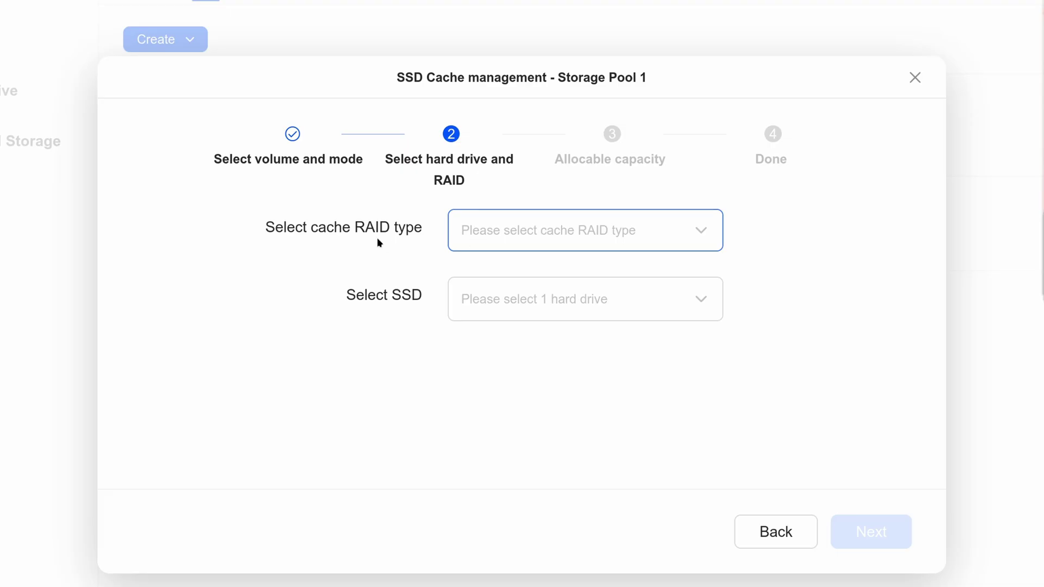
Step: Set the cache to RAID 1 using both M.2 drives
click(600, 240)
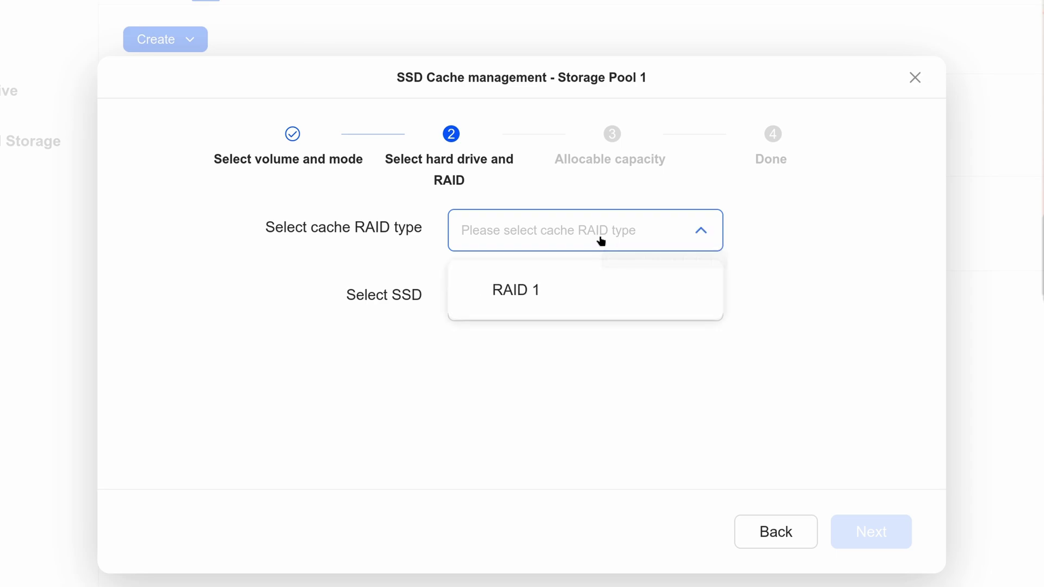
click(515, 289)
click(587, 307)
click(522, 329)
click(522, 353)
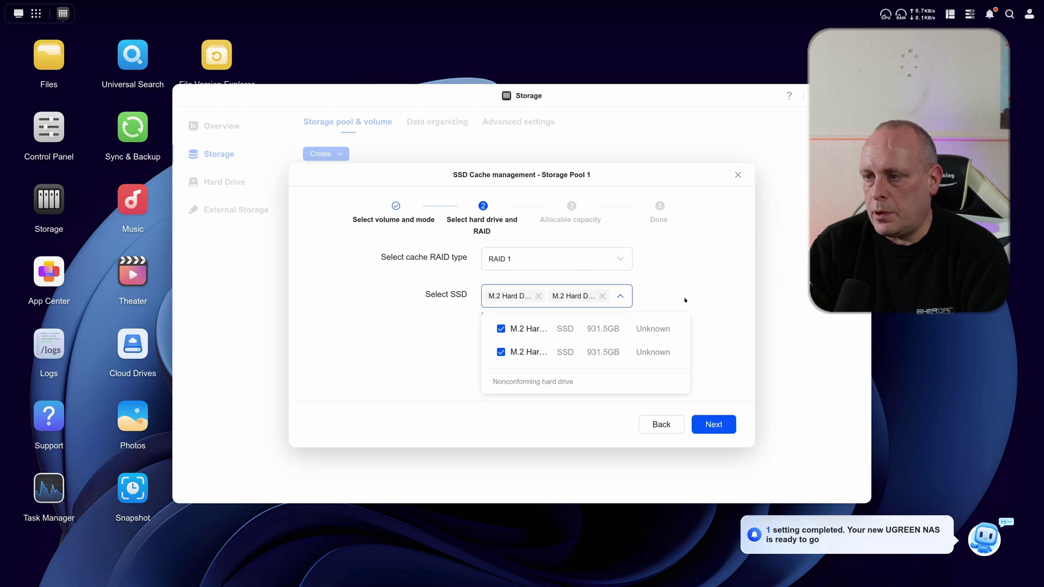
click(545, 329)
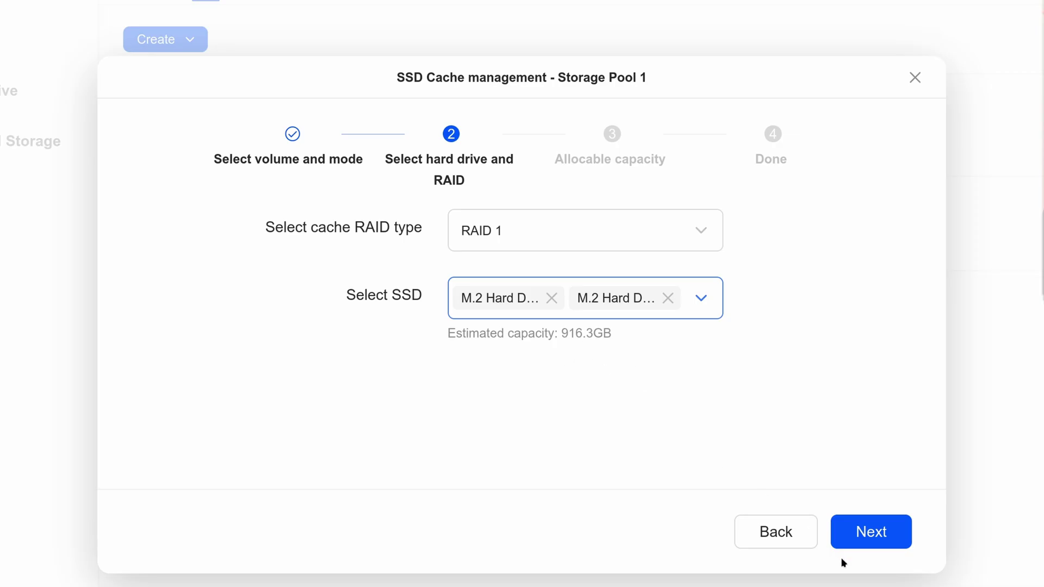
Step: Allocate 916 GB cache capacity and proceed to the summary
click(867, 540)
click(513, 282)
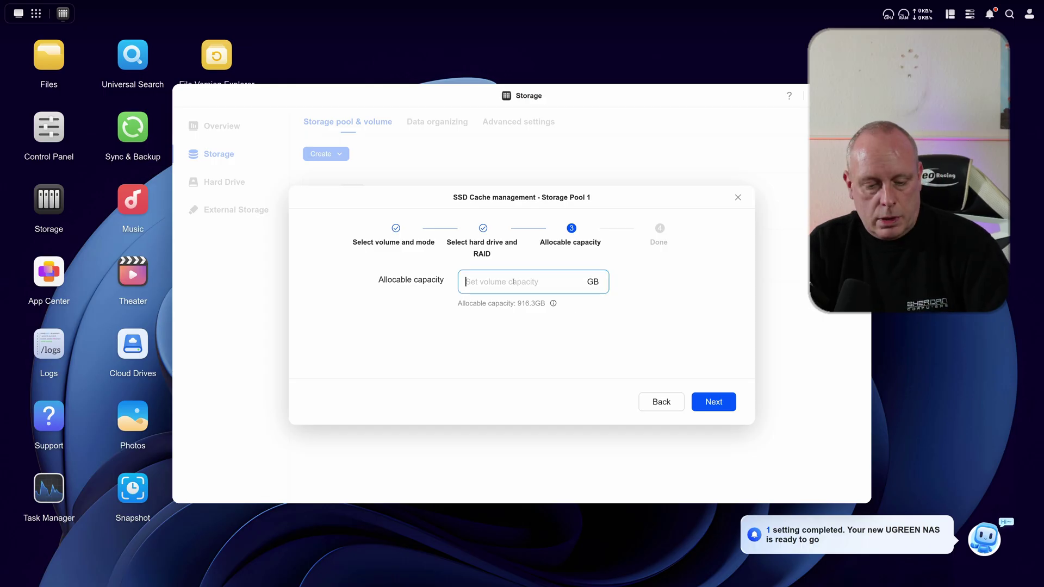
text(916.)
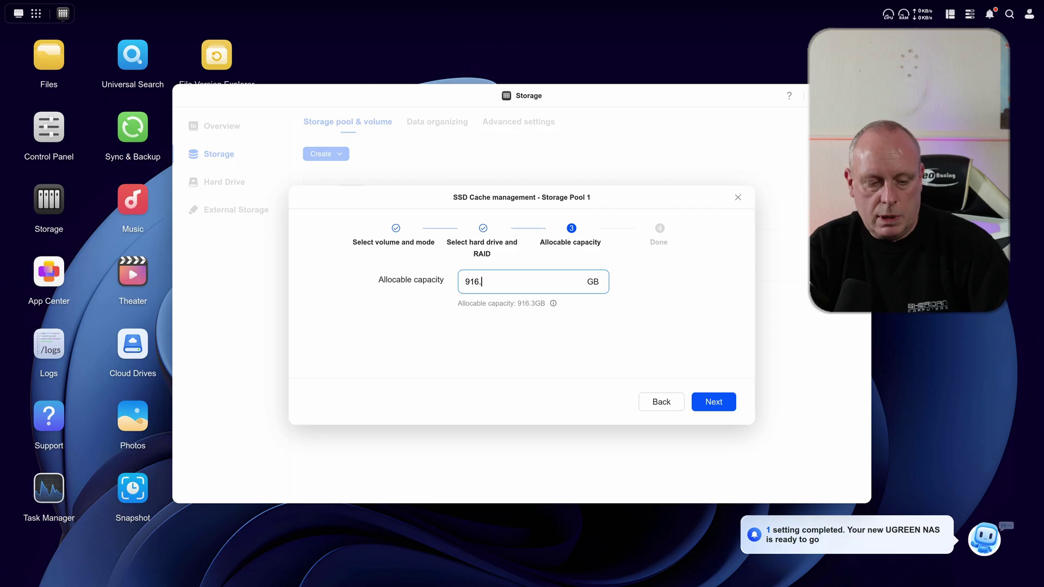
key(Return)
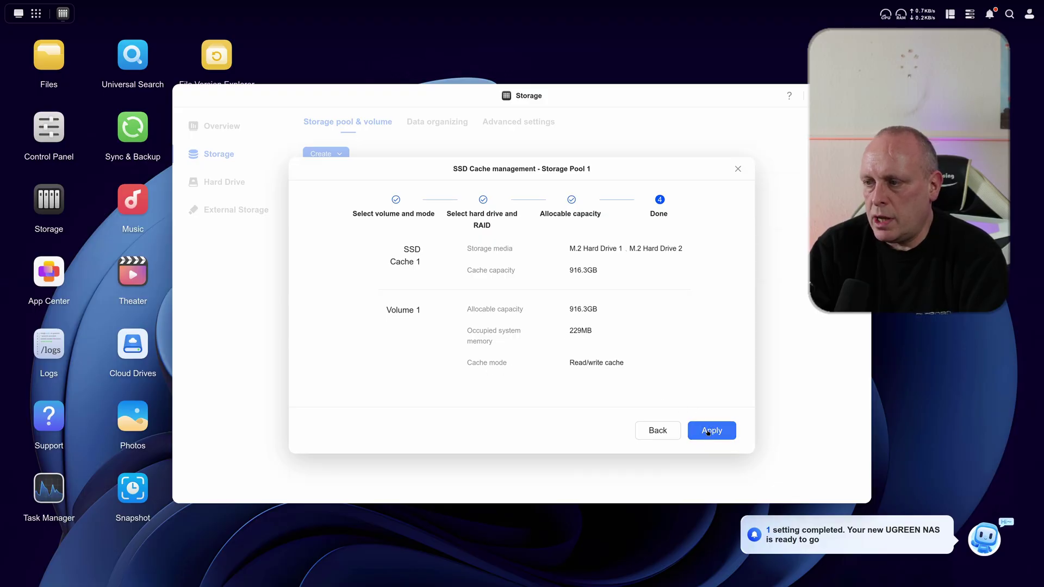
Step: Apply the SSD cache, agree to format both M.2 drives, and confirm with the account password
click(707, 431)
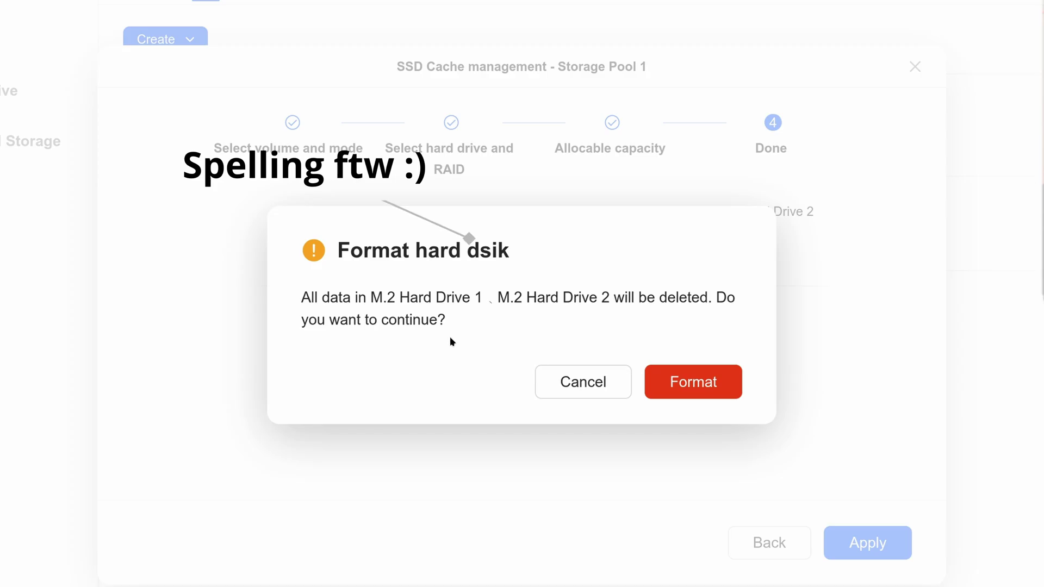
click(698, 387)
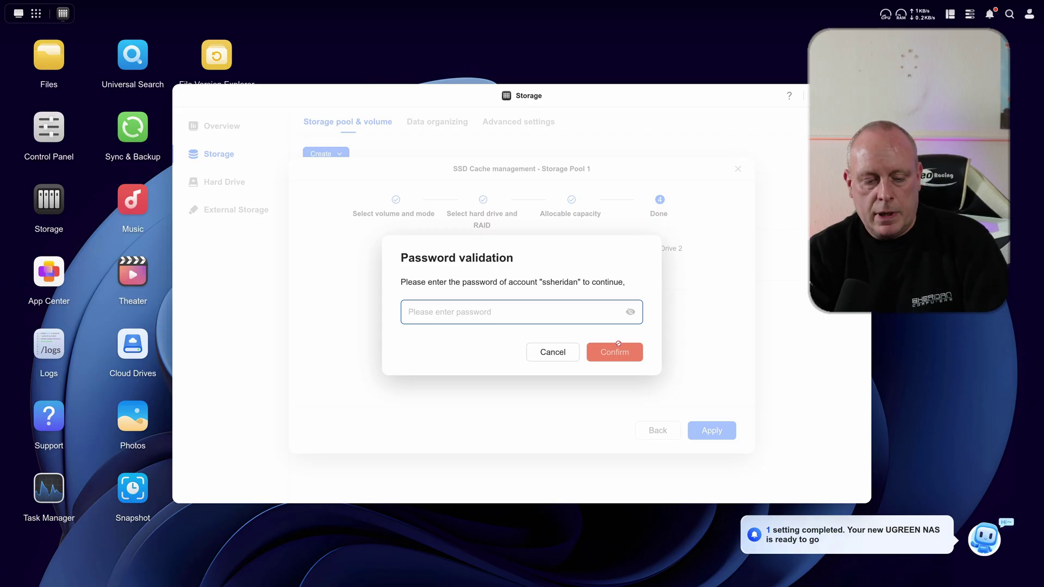
text(•••••••••)
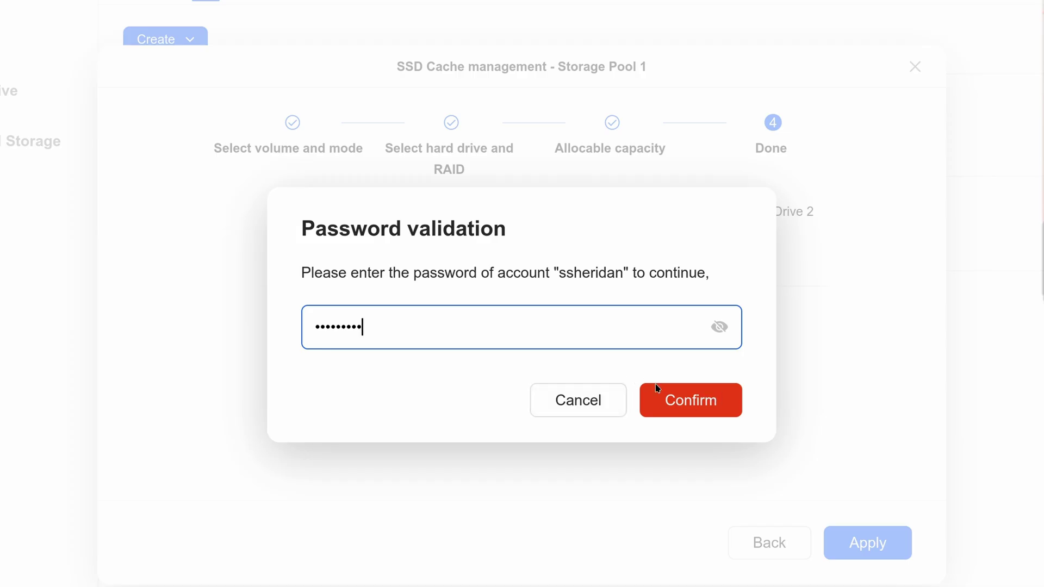
click(685, 405)
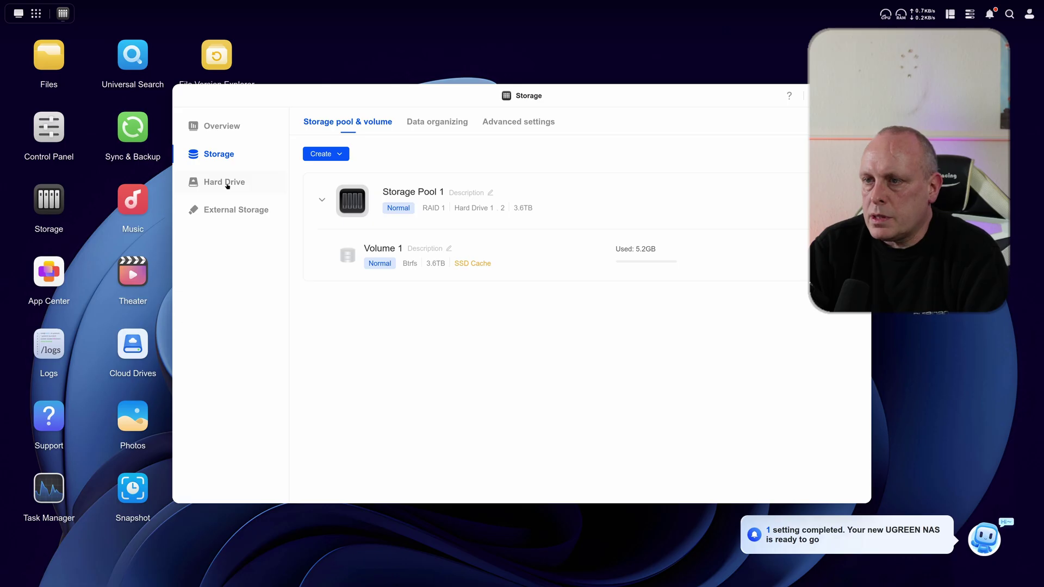
Step: Show the Hard Drive list with both M.2 drives in SSD Cache 1
click(228, 183)
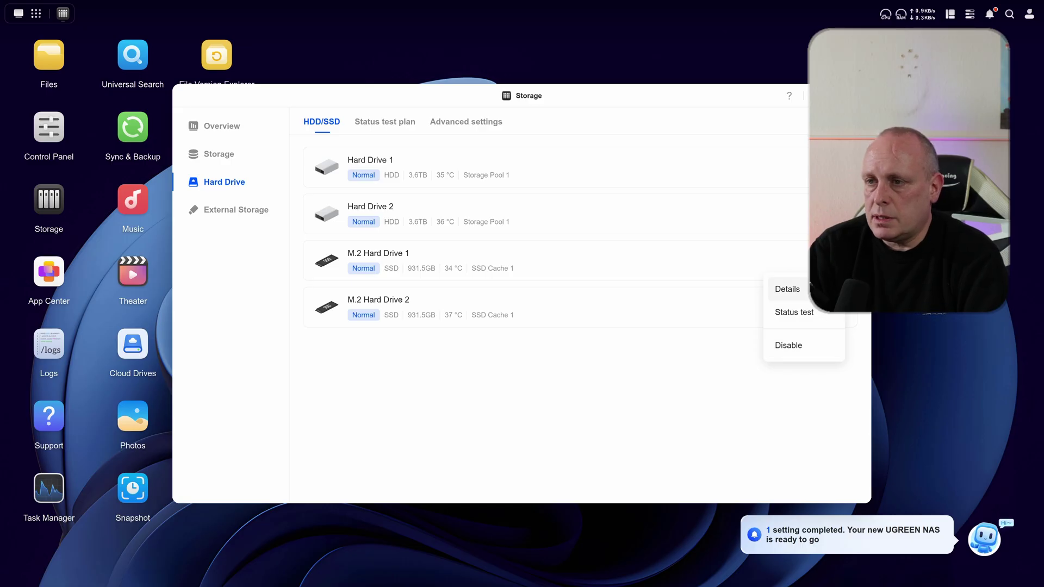
Step: Review M.2 Hard Drive 1's basic attributes and S.M.A.R.T. info, then return to Overview
click(787, 288)
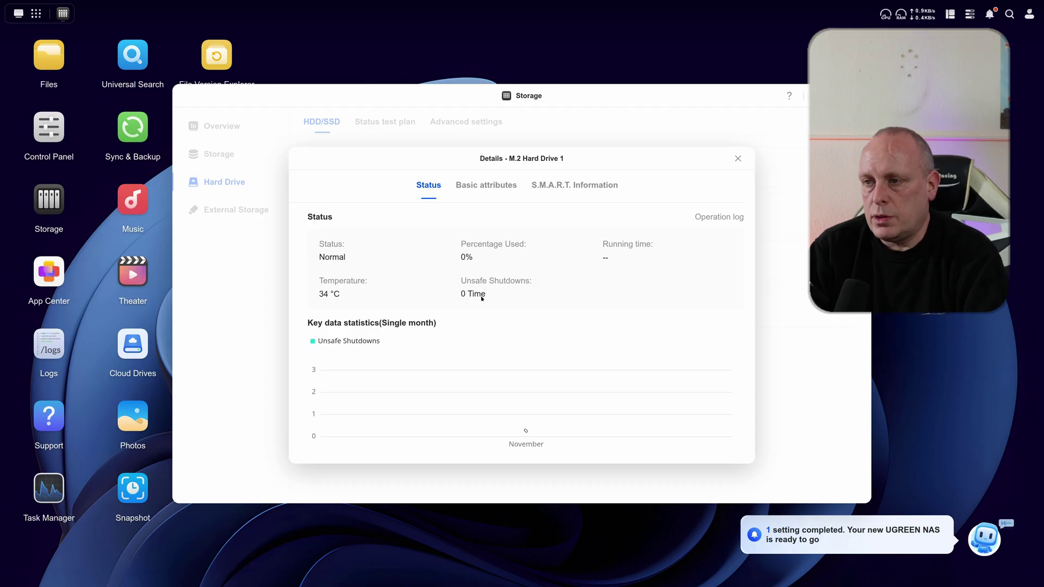
click(453, 124)
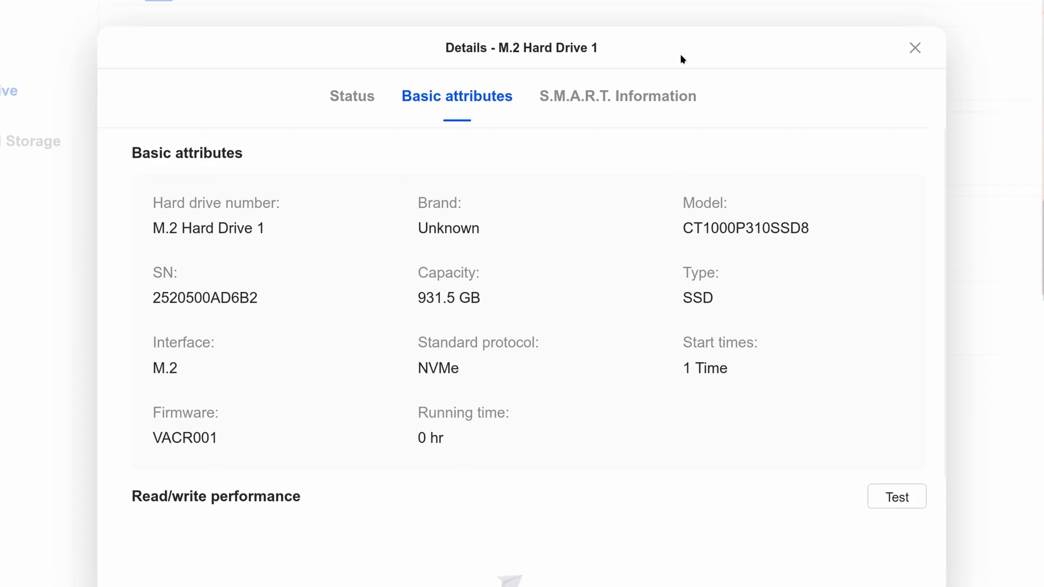
click(618, 111)
click(915, 48)
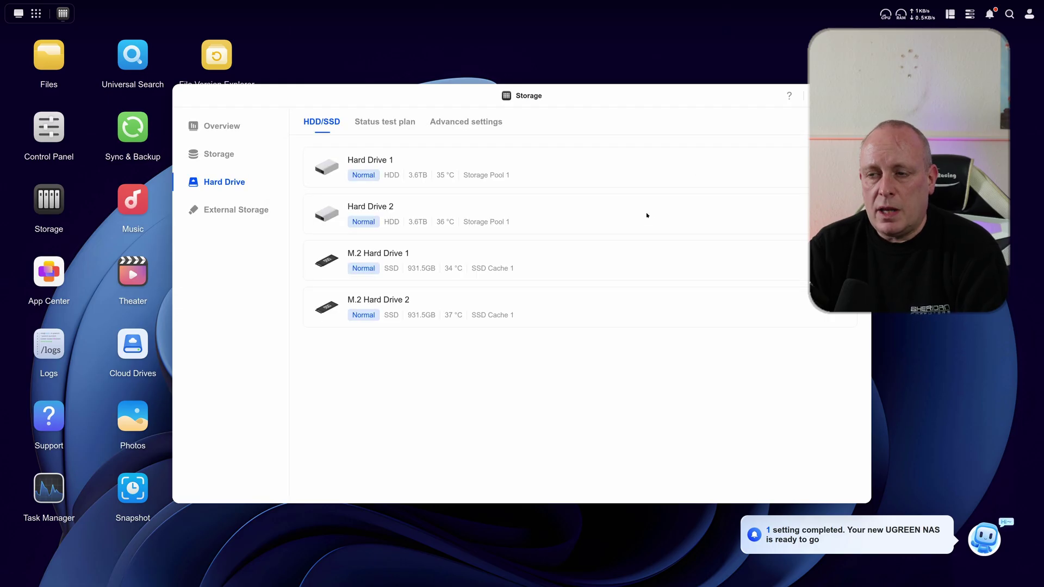
click(223, 125)
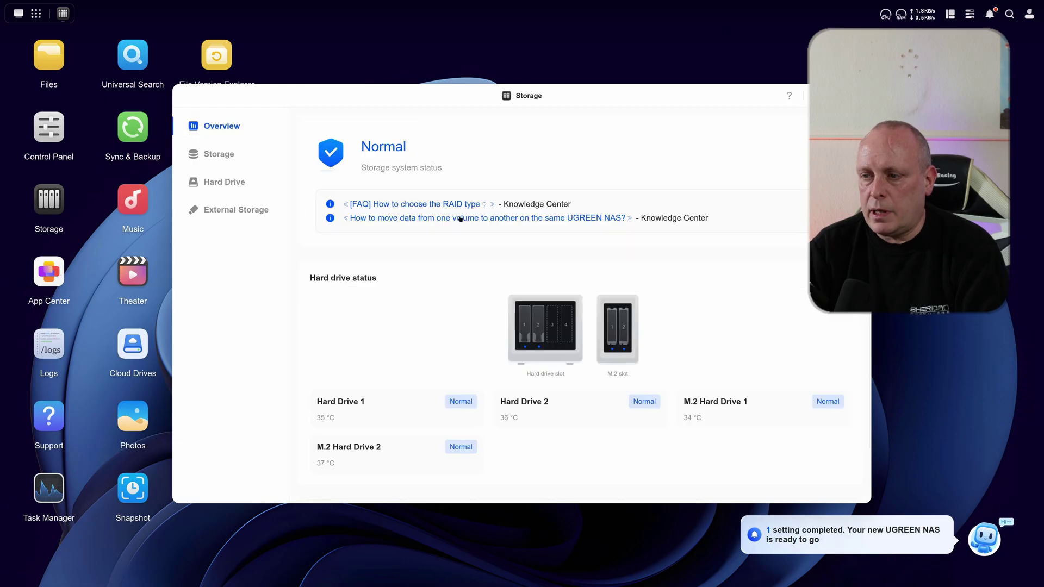